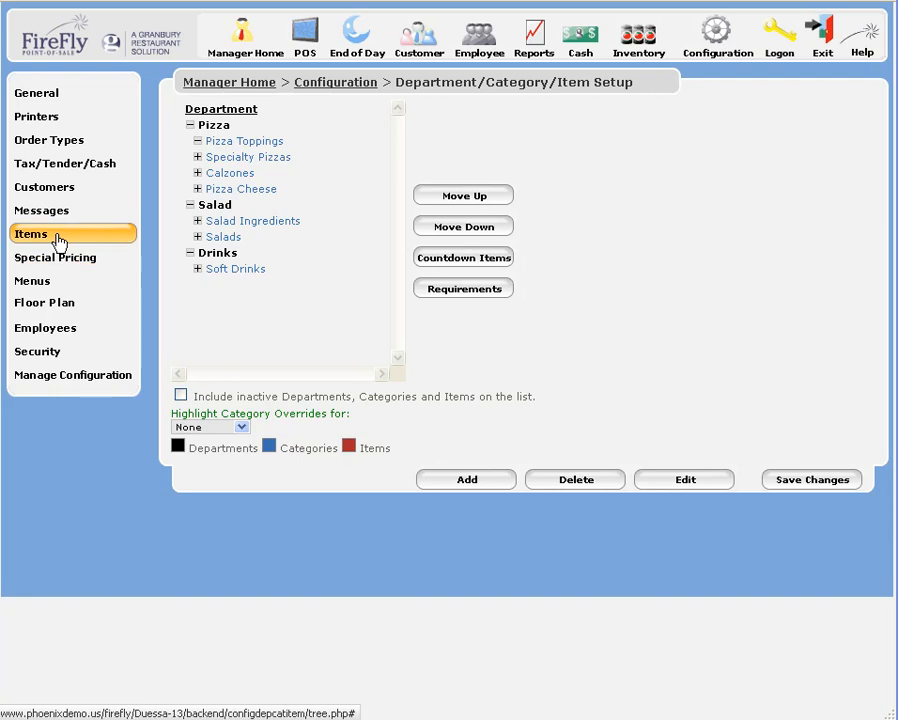
Step: Add a Pepperoni item to the Pizza Toppings category with the description "100% organic pepperoni, gluten free" and save it
left_click(236, 143)
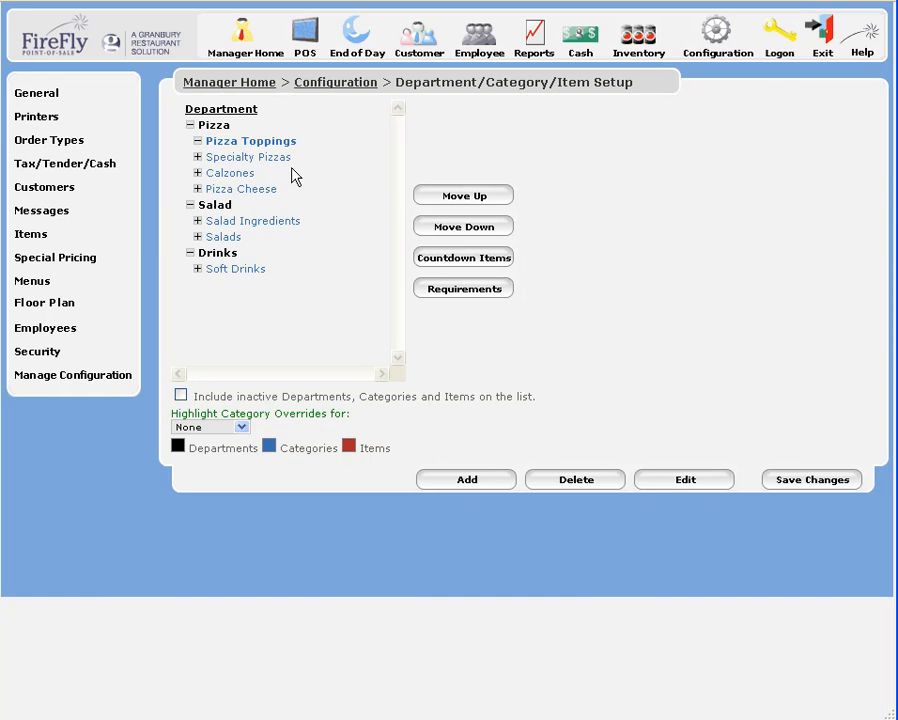
left_click(472, 482)
left_click(309, 185)
type("Pepperoni")
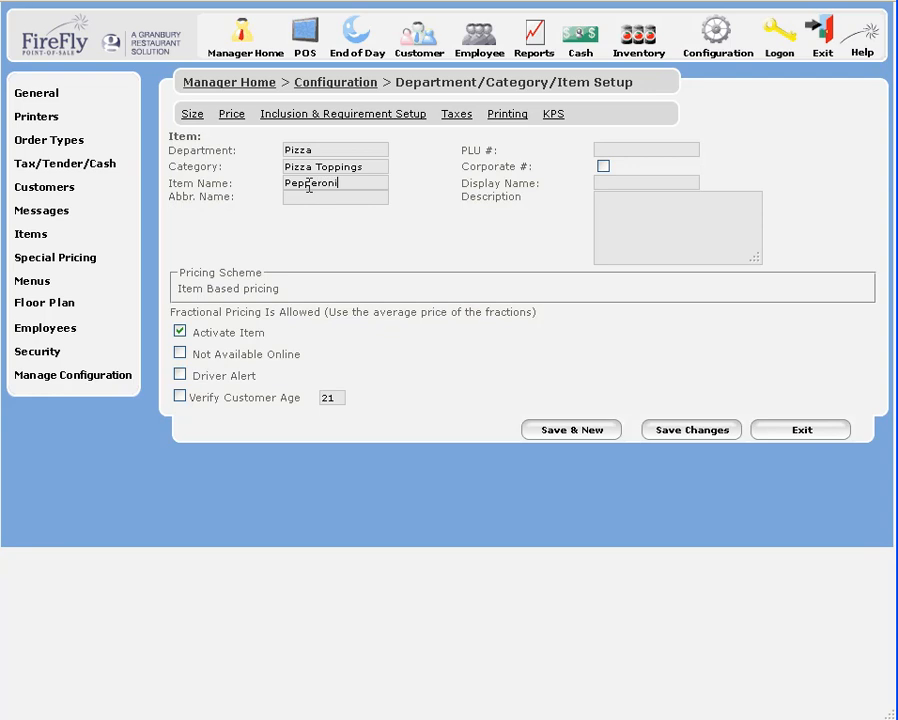
key("Tab")
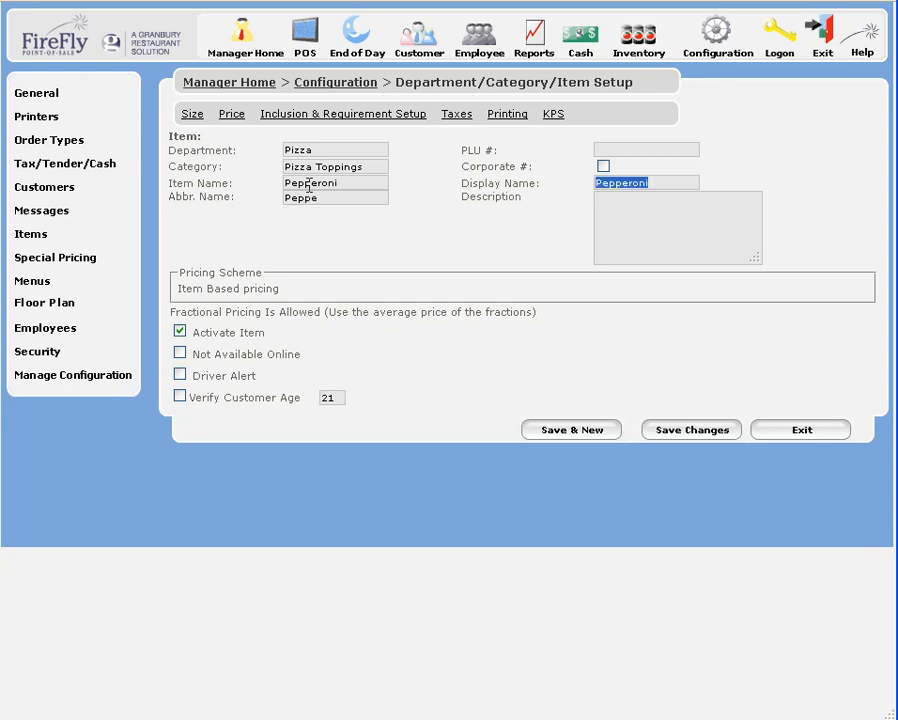
key("Tab")
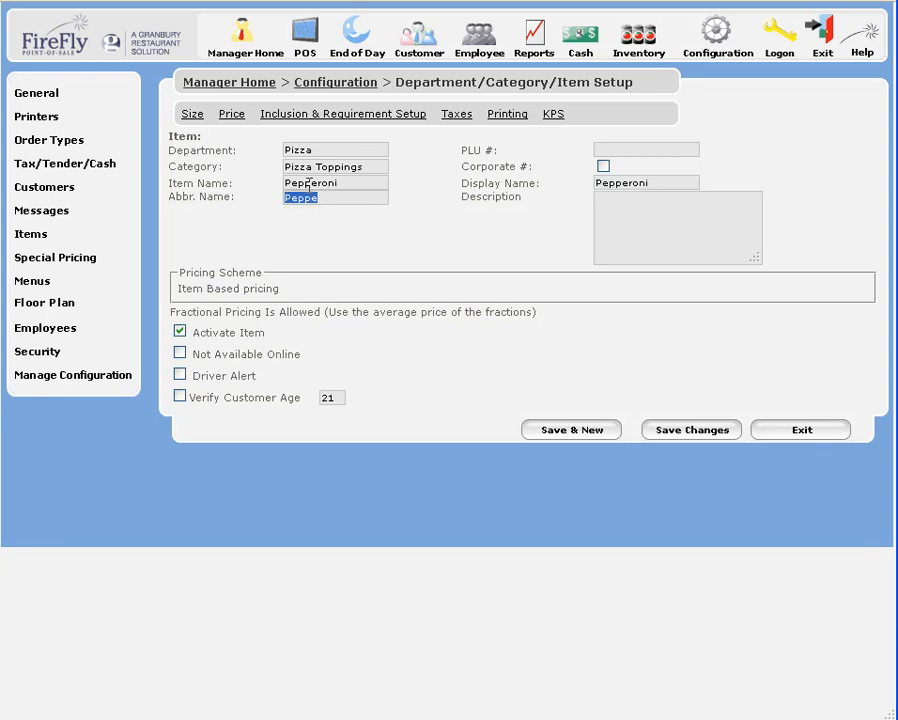
key("Tab")
type("100% organic pepperoni, gluten free")
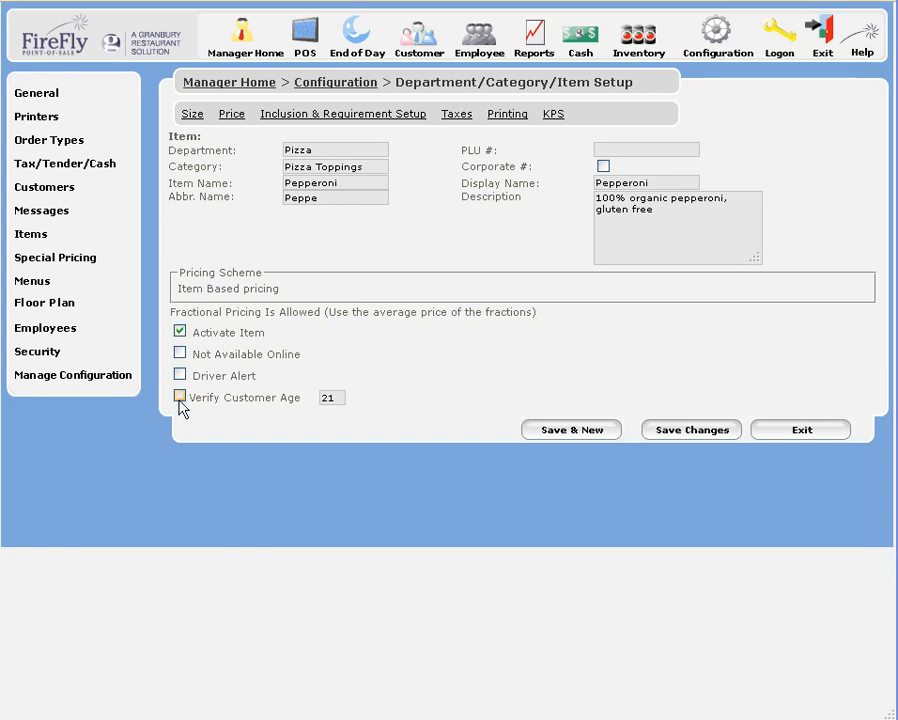
left_click(705, 438)
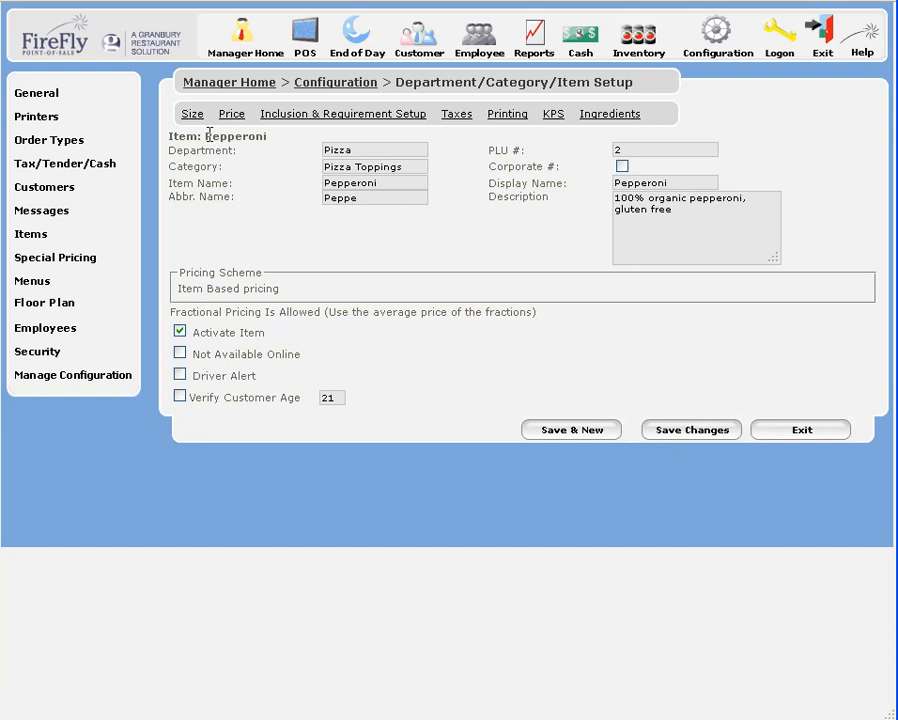
Step: Review the size, price and tax settings that the Pepperoni item inherits from its category
left_click(192, 116)
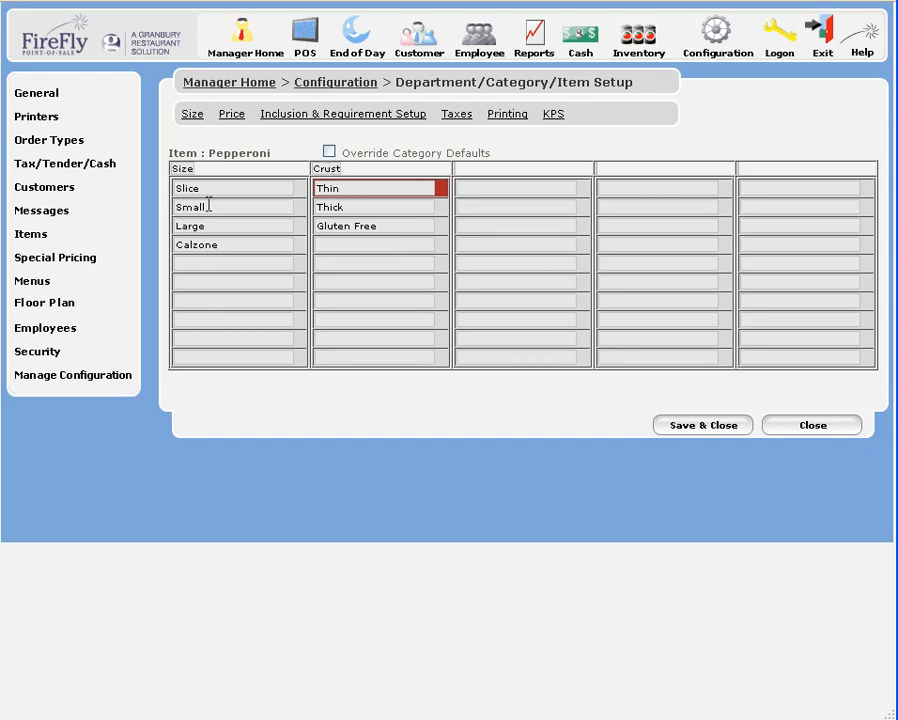
left_click(231, 117)
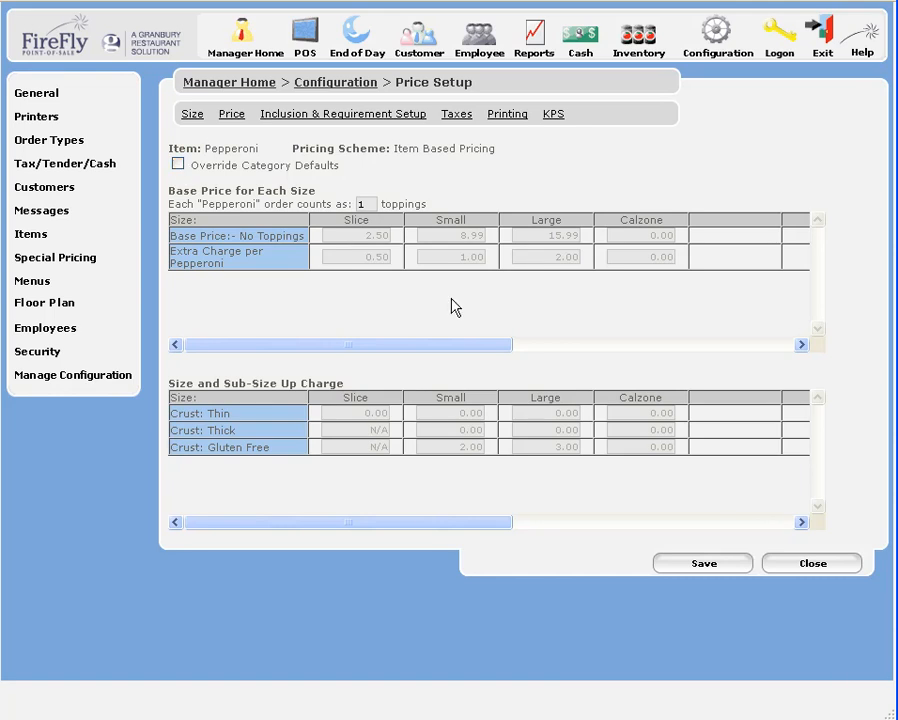
left_click(460, 118)
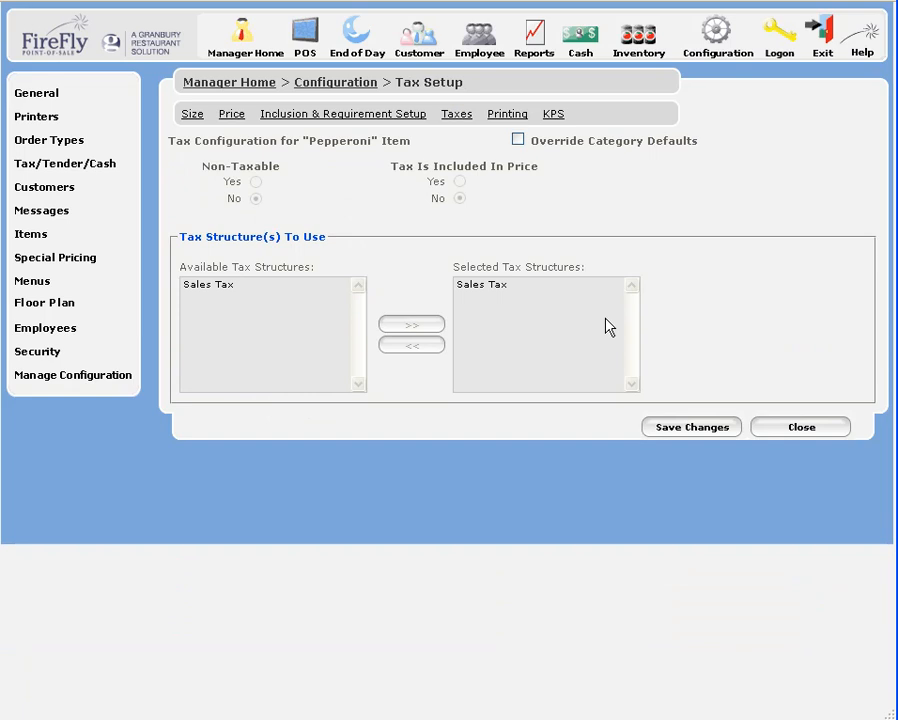
left_click(810, 440)
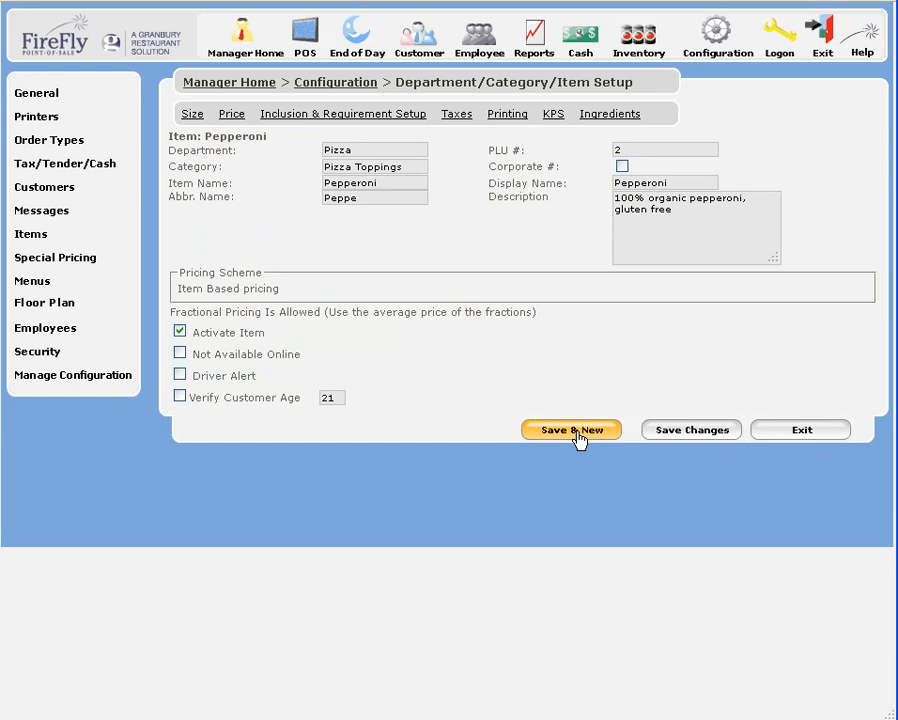
Step: Add a Sausage item to the Pizza Toppings category, save it and return to the department tree
left_click(574, 432)
left_click(360, 181)
type("Sausgage")
key("Tab")
key("Tab")
key("Tab")
left_click(567, 435)
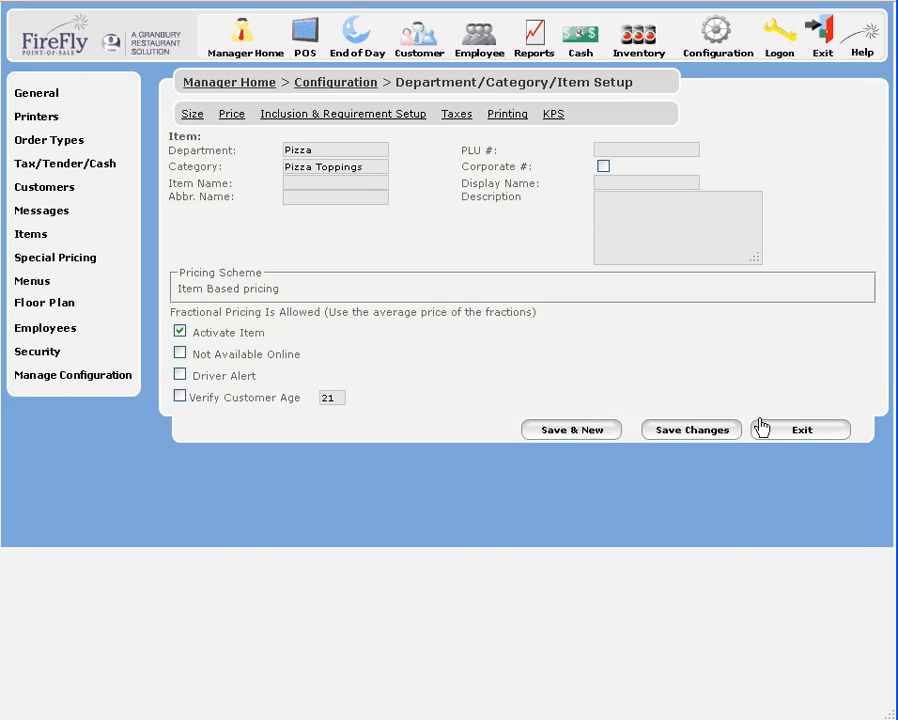
left_click(802, 432)
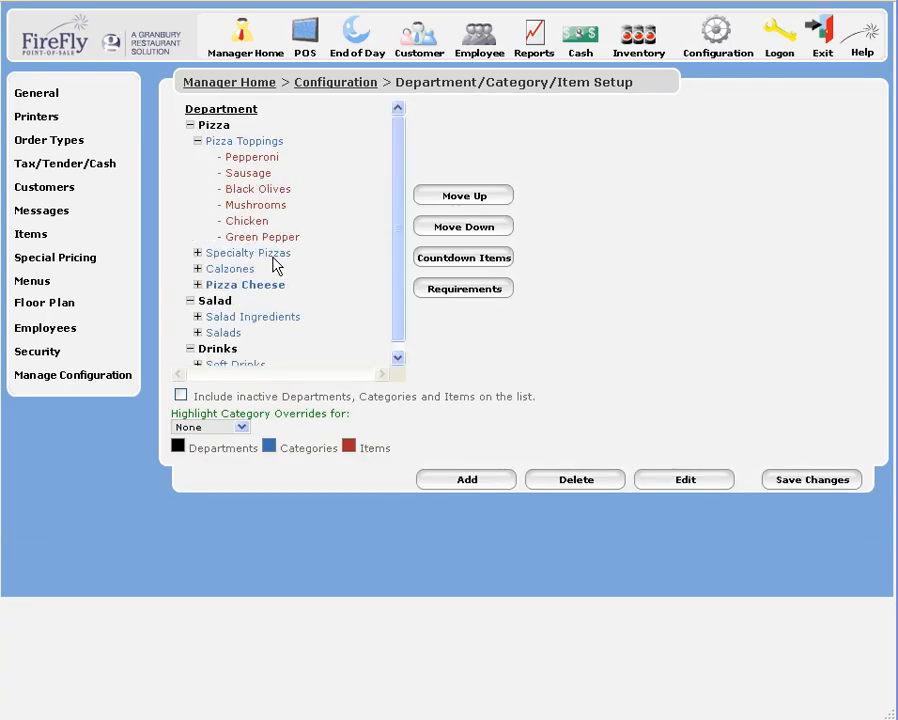
Step: Start a new item named Famous Combo in the Specialty Pizzas category
left_click(257, 256)
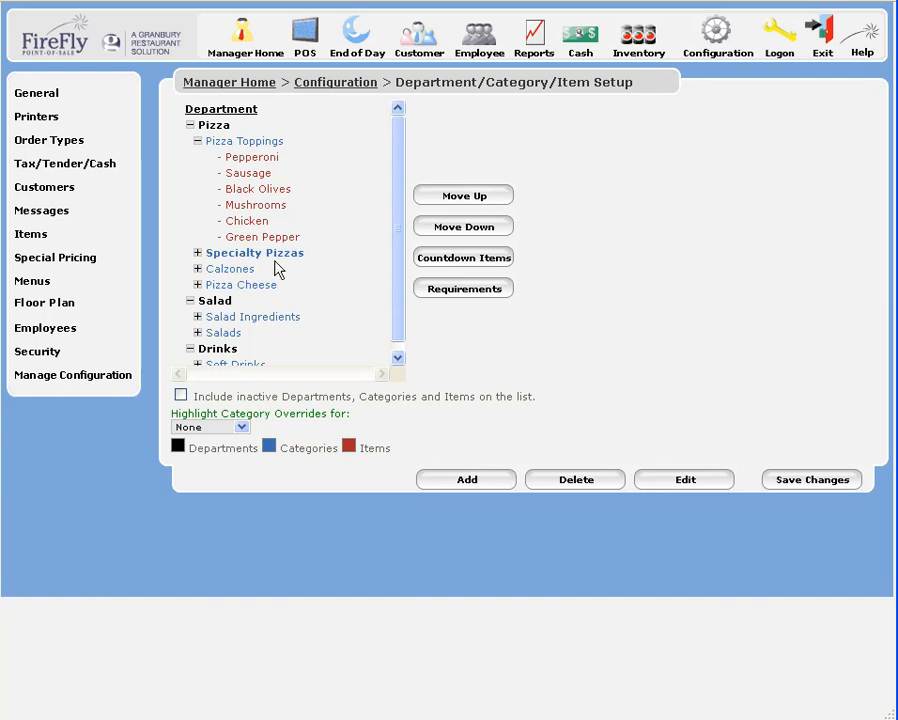
left_click(466, 480)
left_click(366, 186)
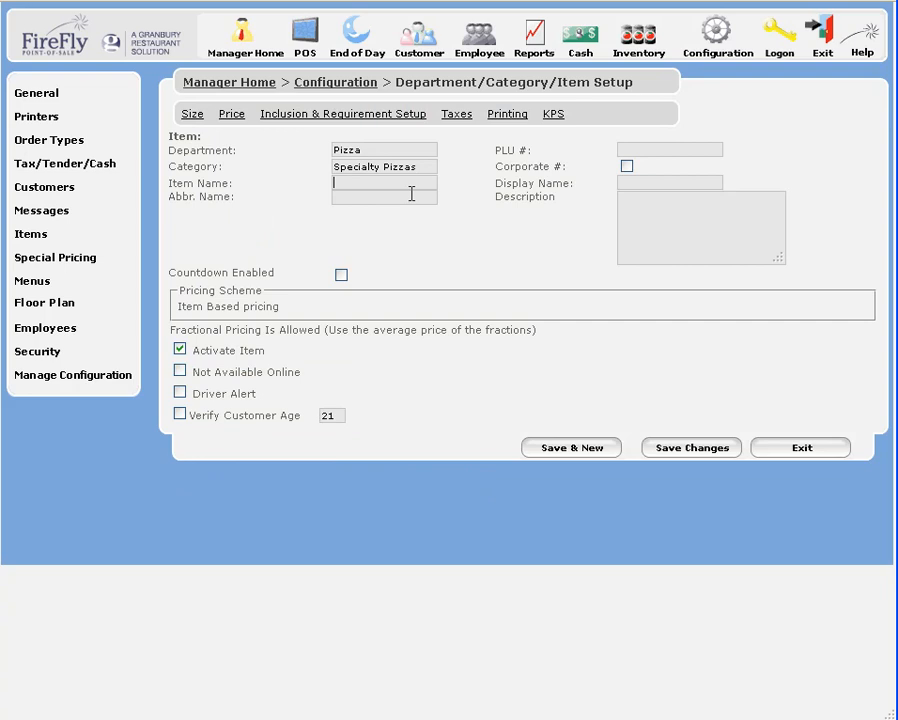
type("Famous C")
key("Tab")
key("Tab")
Step: Describe the item as "Your Famous Combo is our original creation with Mozzarella, Pepperoni, Sausage, Mushrooms and Black Olives. Its our most popular pizza!" and save it
key("Tab")
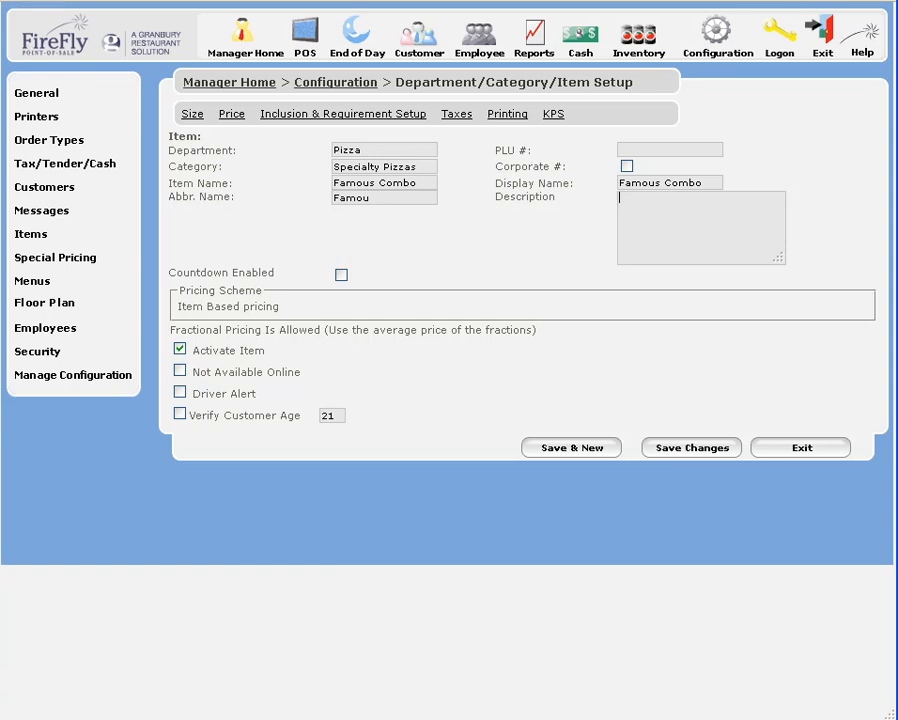
type("Your Famous Combo is our original creation with Mozzarella, Pepperoni, Sausage, Mushrooms and Black Olives. Its our most popular pizza!")
left_click(670, 460)
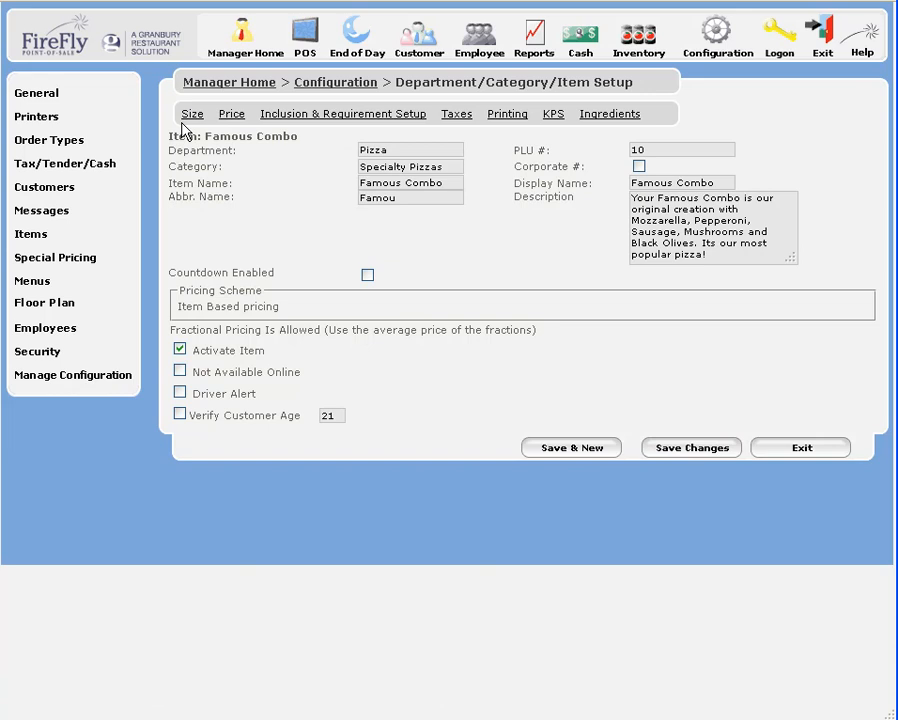
Step: Override the category price defaults for Famous Combo with base prices of 9.99 for Small and 16.99 for Large, and save
left_click(231, 116)
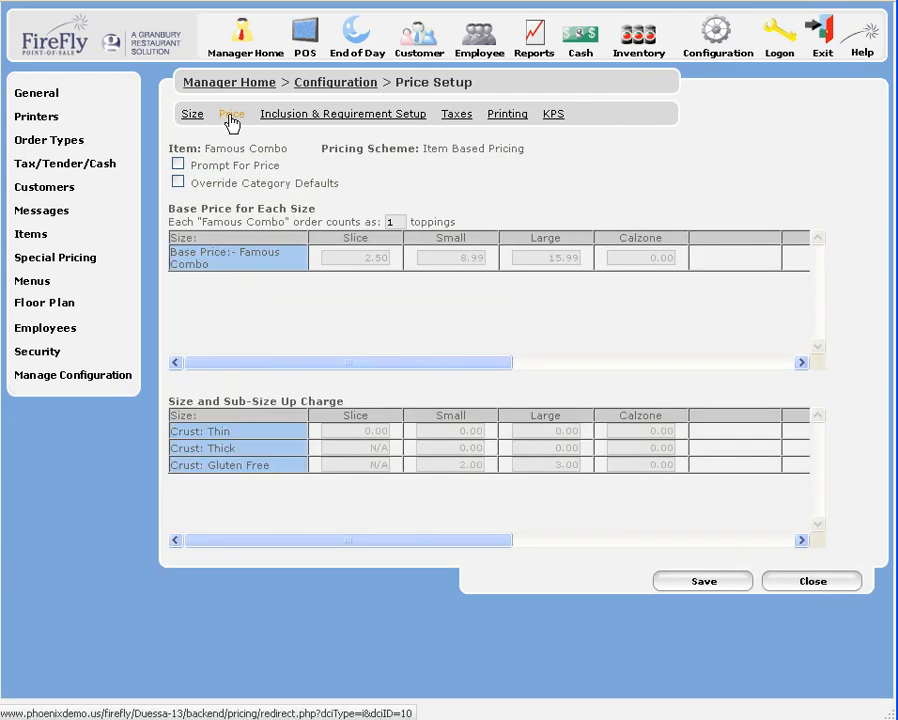
left_click(178, 185)
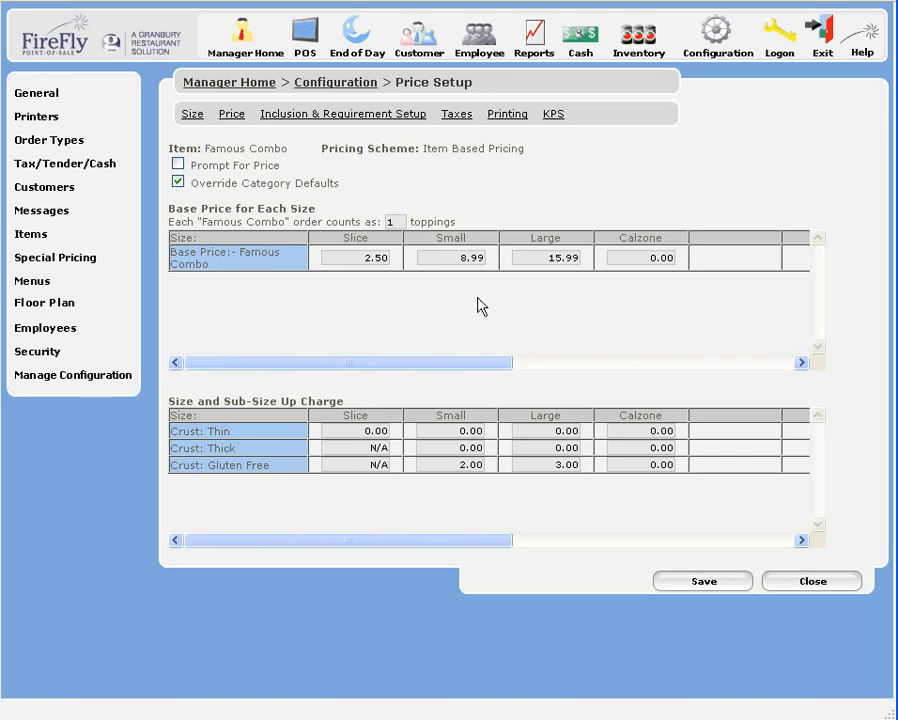
left_click_drag(454, 259, 480, 257)
double_click(460, 257)
type("9.")
key("Tab")
type("16.99")
left_click(347, 253)
left_click(712, 584)
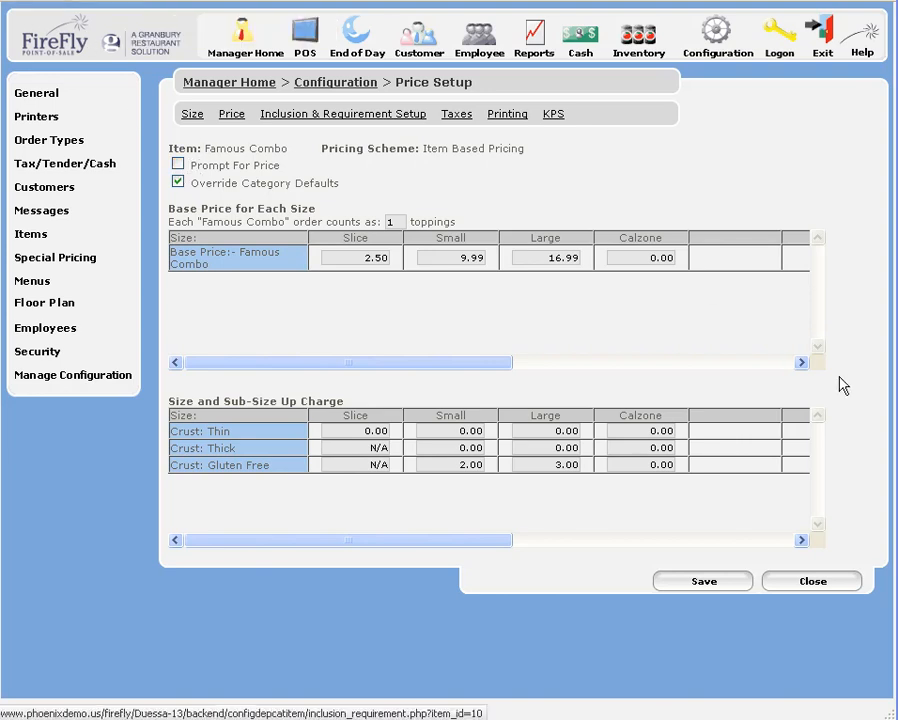
Step: Set Famous Combo's Calzone base price to n/a and save the price setup
left_click(630, 253)
type("n/")
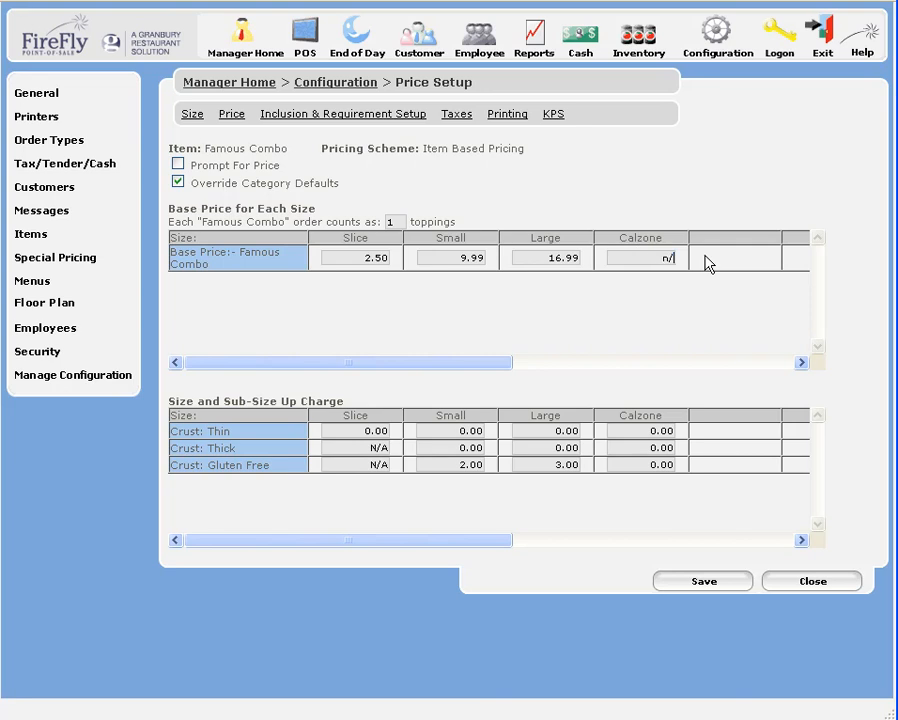
type("a")
left_click(636, 252)
left_click(702, 586)
Step: Override the category inclusion defaults for Famous Combo and include Pepperoni, Sausage, Black Olives and Mushrooms from Pizza Toppings
left_click(312, 116)
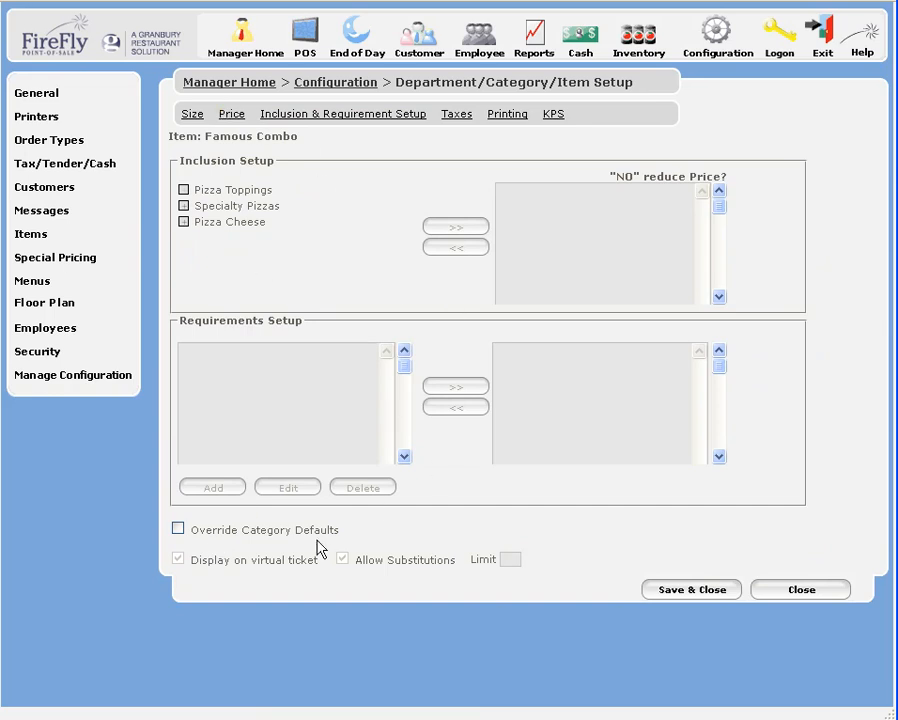
left_click(178, 530)
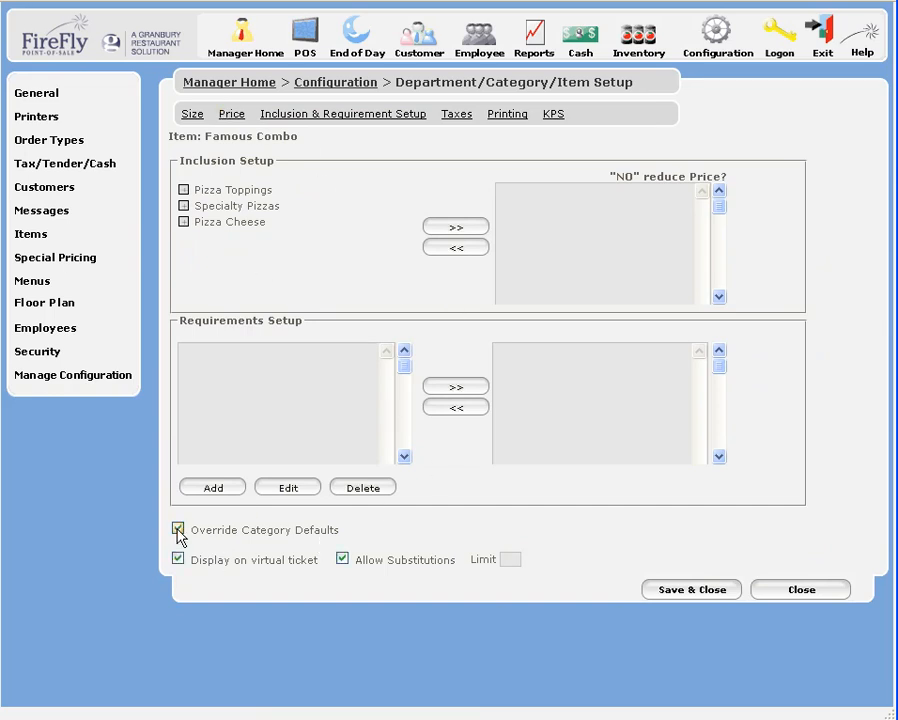
left_click(183, 189)
left_click(230, 207)
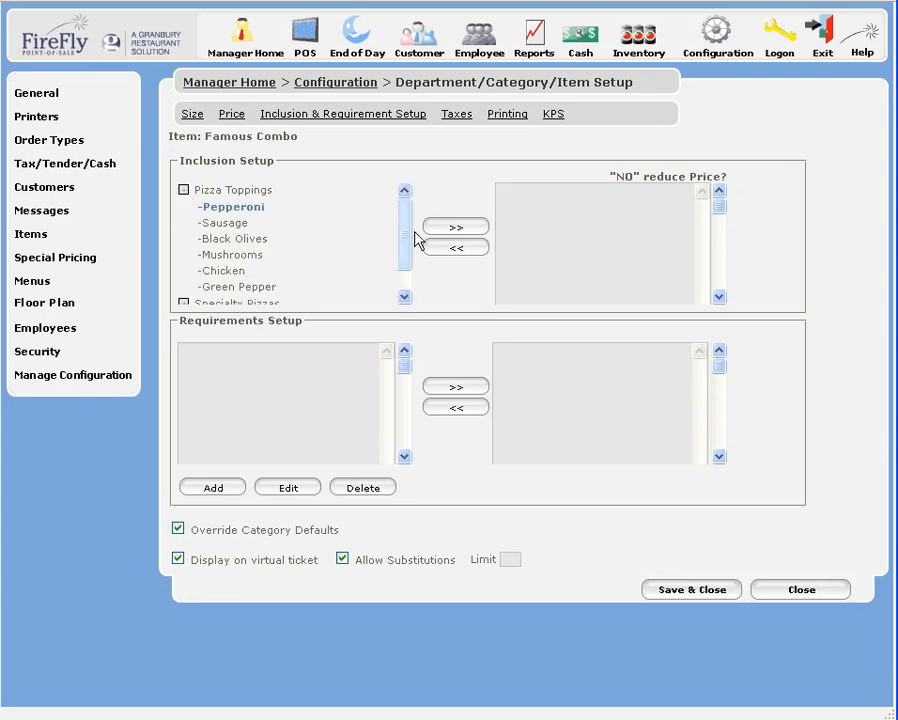
left_click(452, 228)
left_click(228, 223)
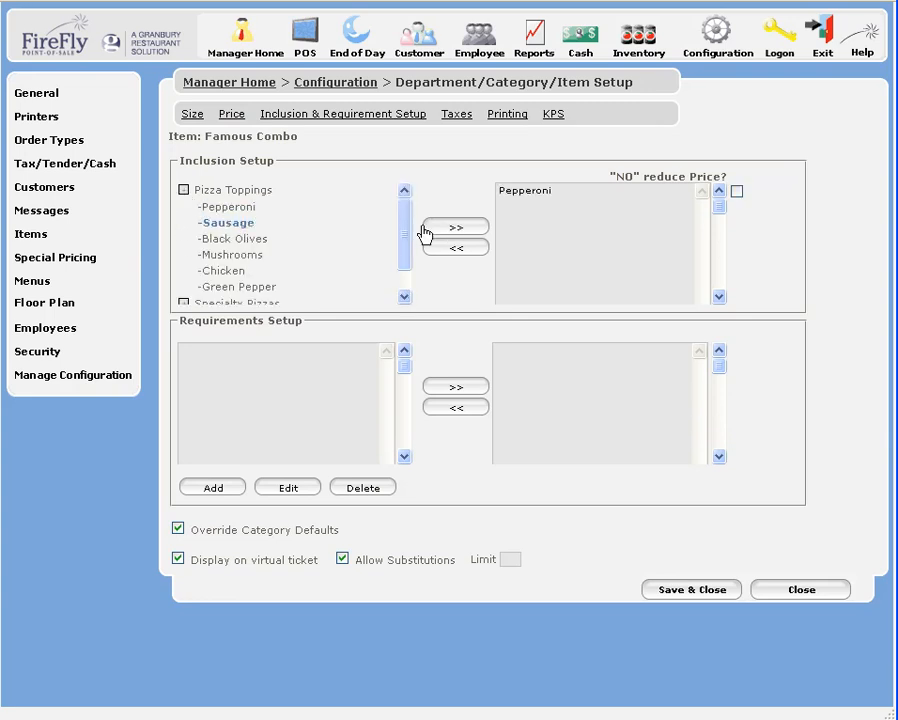
left_click(452, 228)
left_click(234, 239)
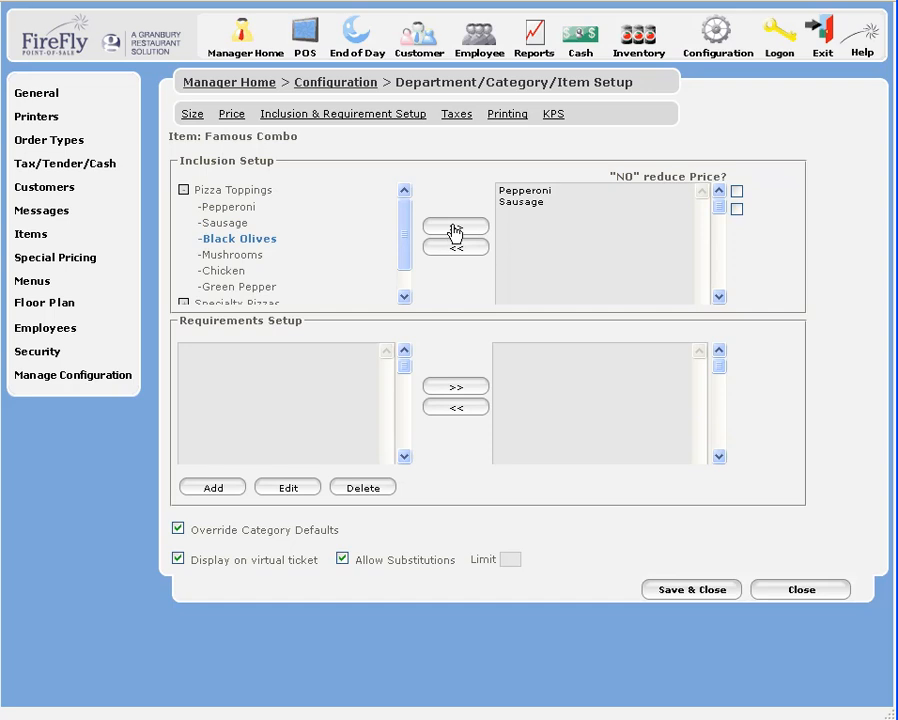
left_click(456, 227)
left_click(236, 255)
left_click(449, 226)
Step: Include Mozzarella from the Pizza Cheese category in Famous Combo
left_click_drag(400, 254, 228, 300)
left_click(184, 296)
left_click_drag(405, 244, 238, 294)
left_click(232, 280)
left_click(456, 227)
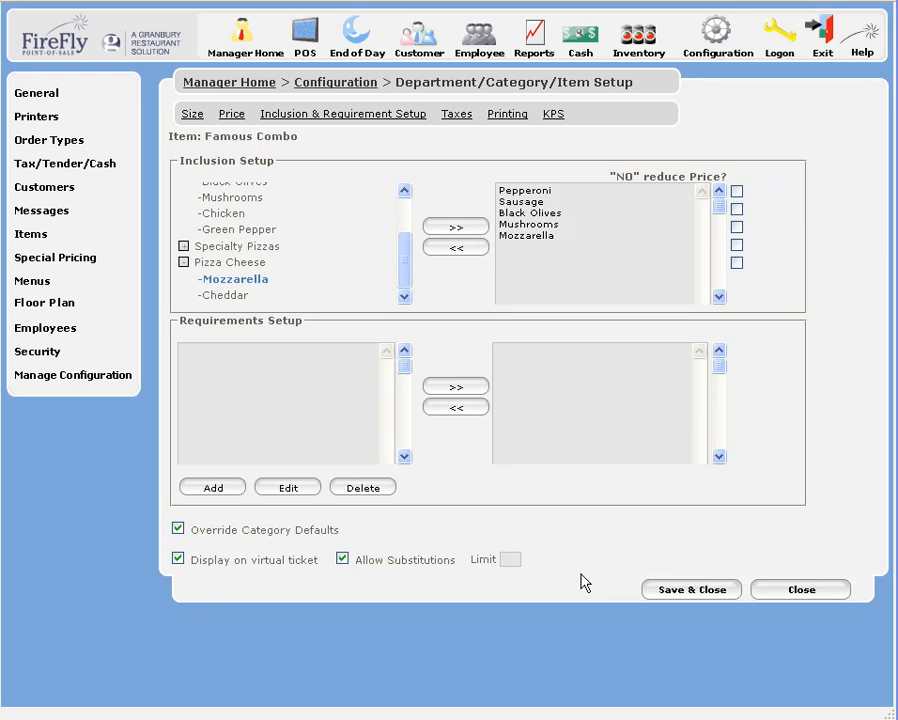
left_click(510, 559)
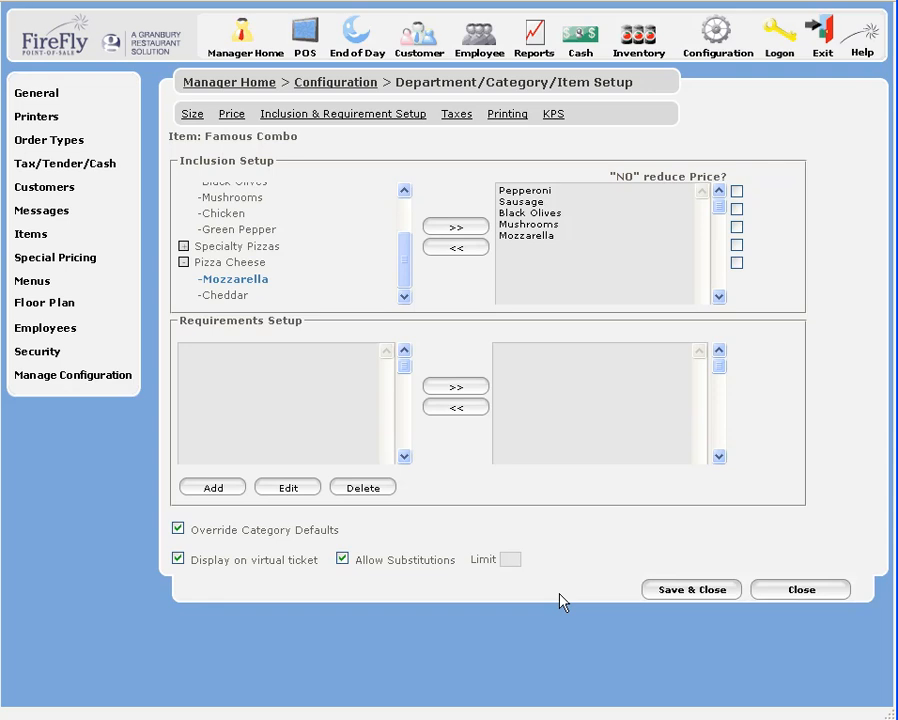